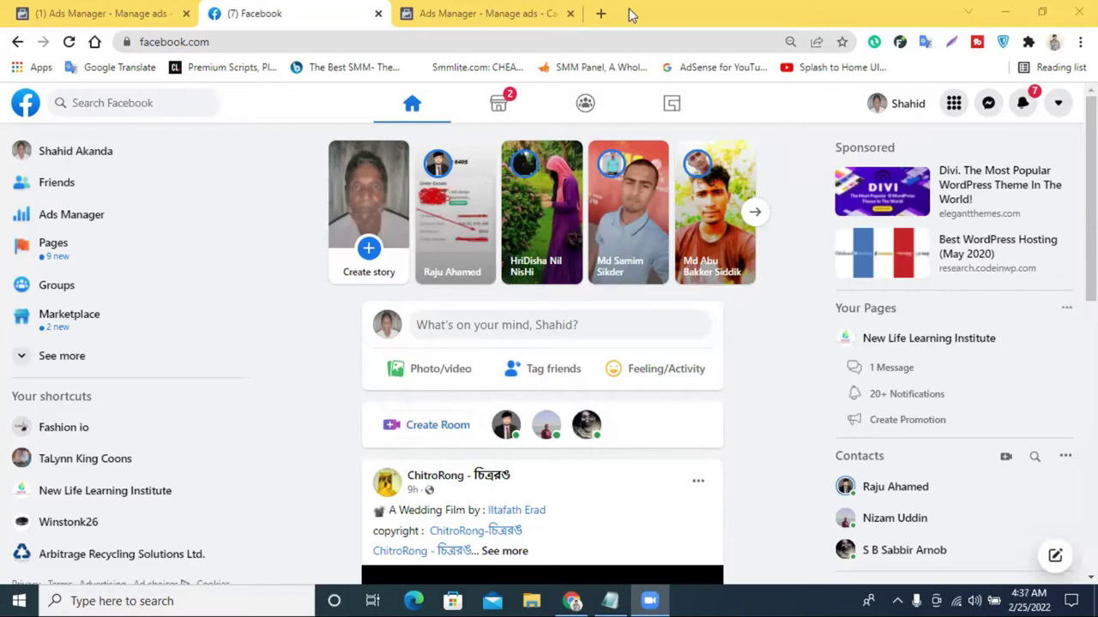
- Open the Business Manager overview page at business.facebook.com/overview in a new tab and look through its contents
click(600, 13)
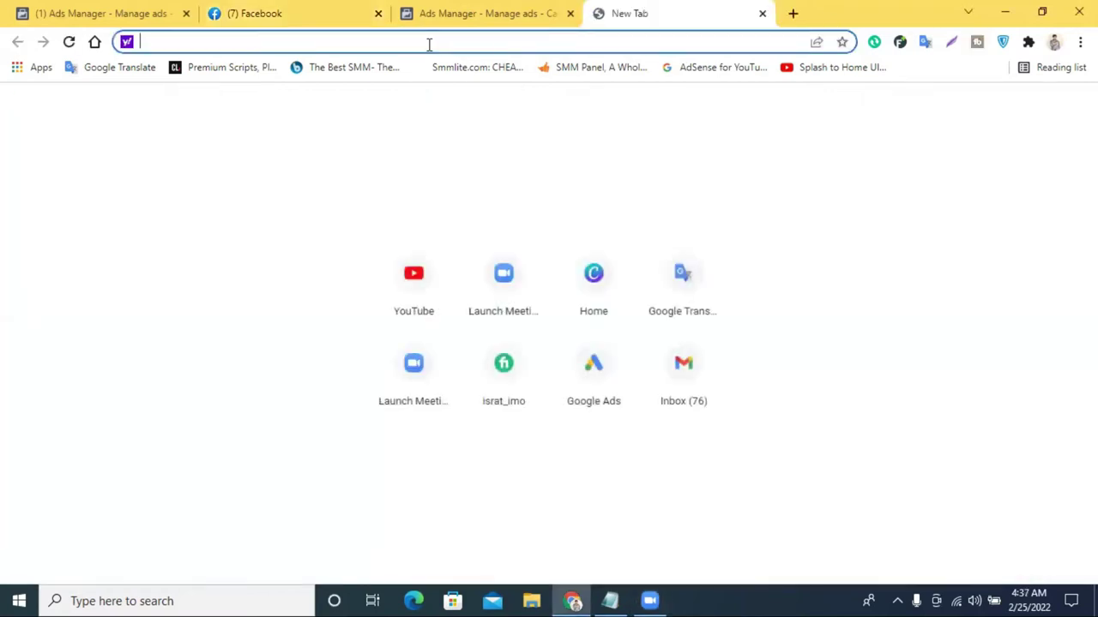
text(bu)
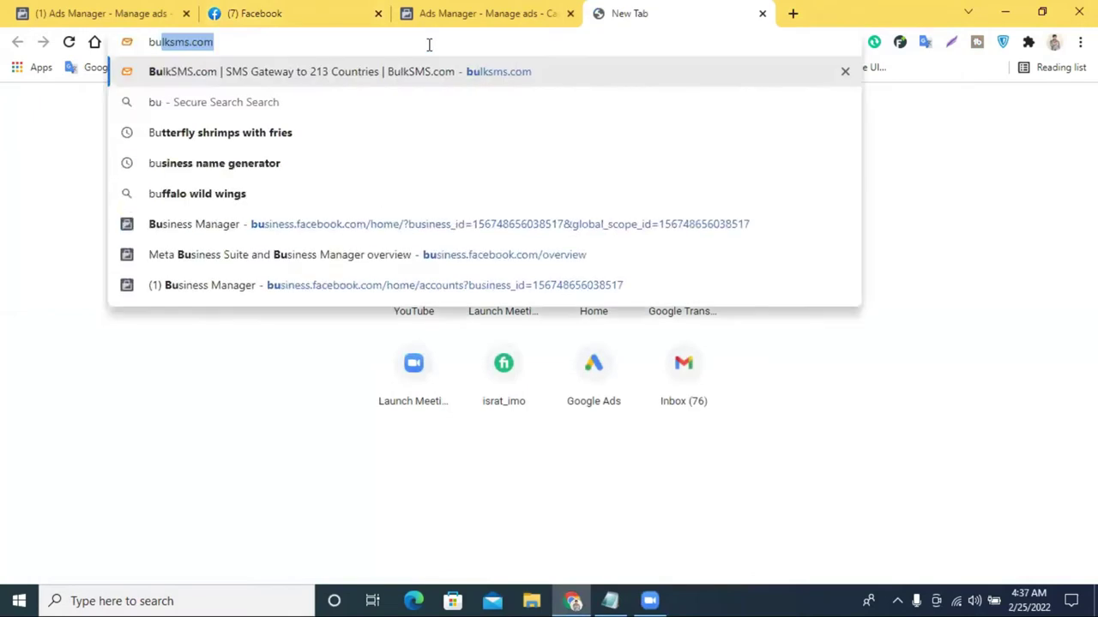
click(256, 260)
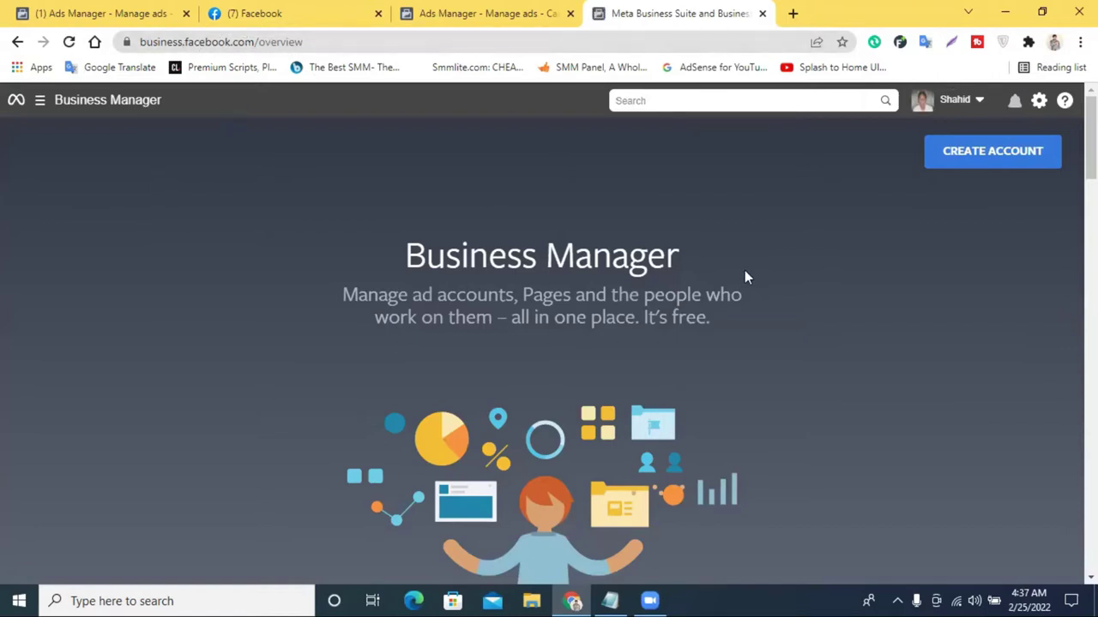
scroll(657, 355, down, 5)
scroll(622, 342, up, 5)
scroll(935, 289, down, 10)
scroll(808, 299, up, 6)
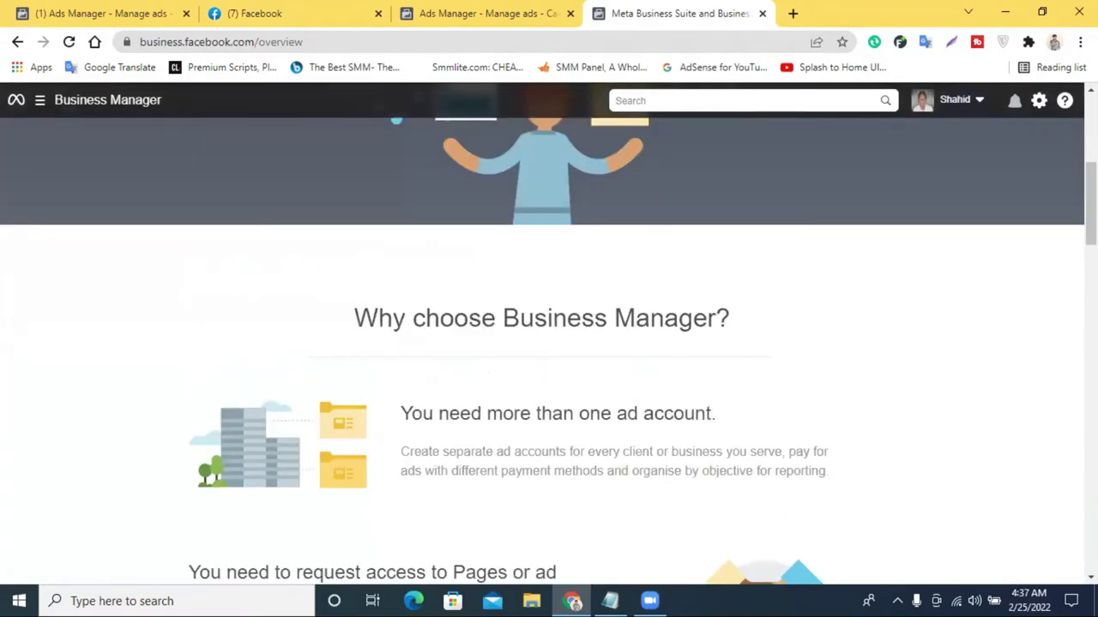
- View the accounts available under the profile on the Business Manager page
click(959, 100)
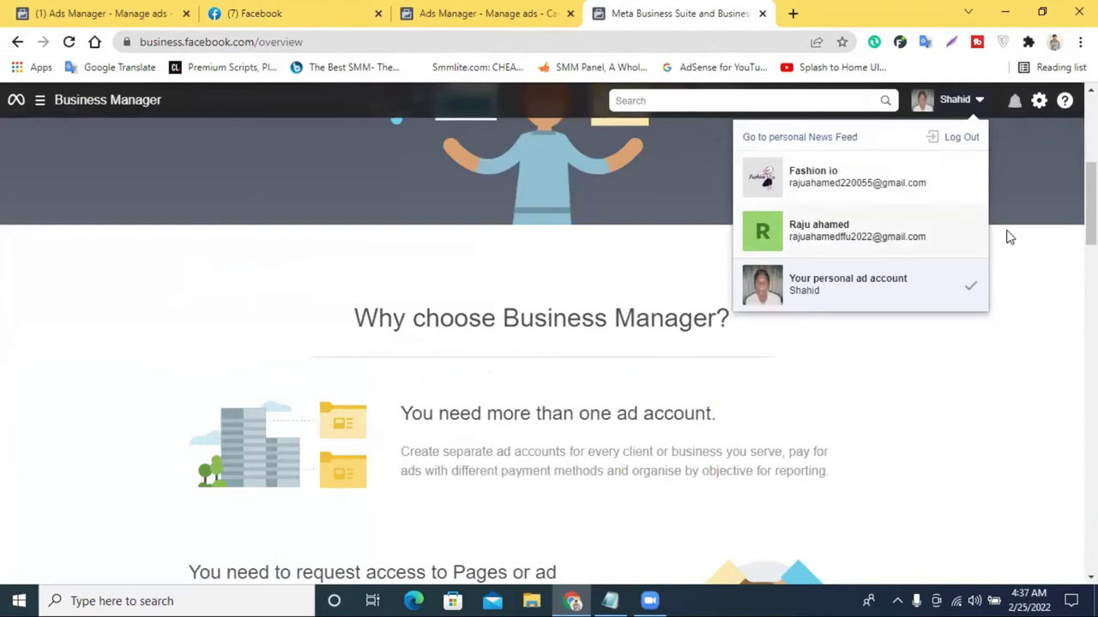
click(1048, 242)
click(283, 10)
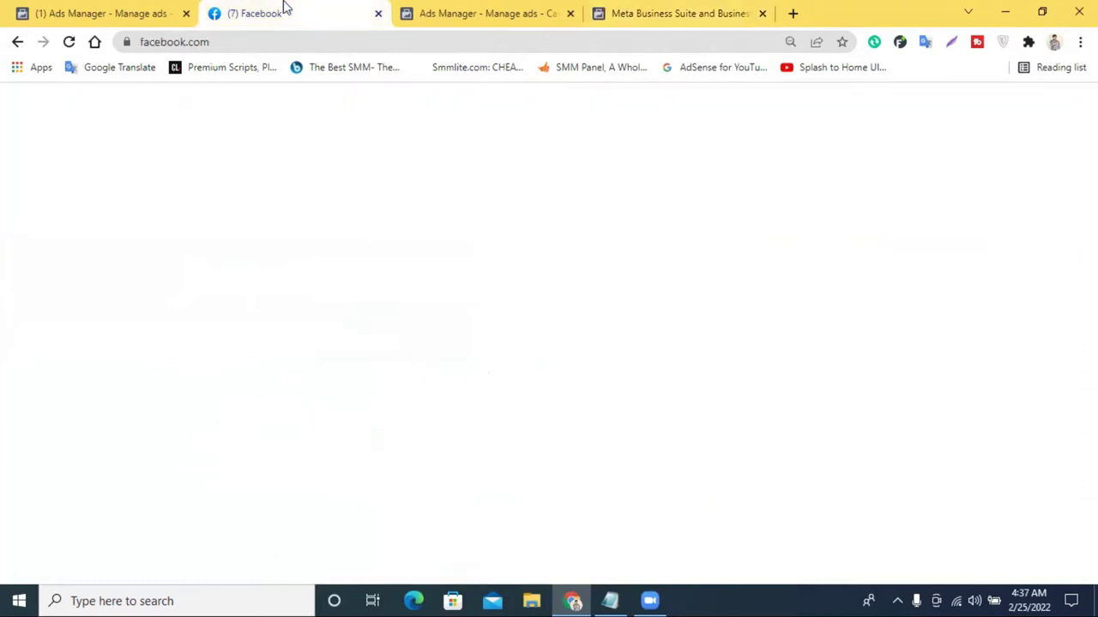
click(626, 10)
scroll(860, 351, up, 5)
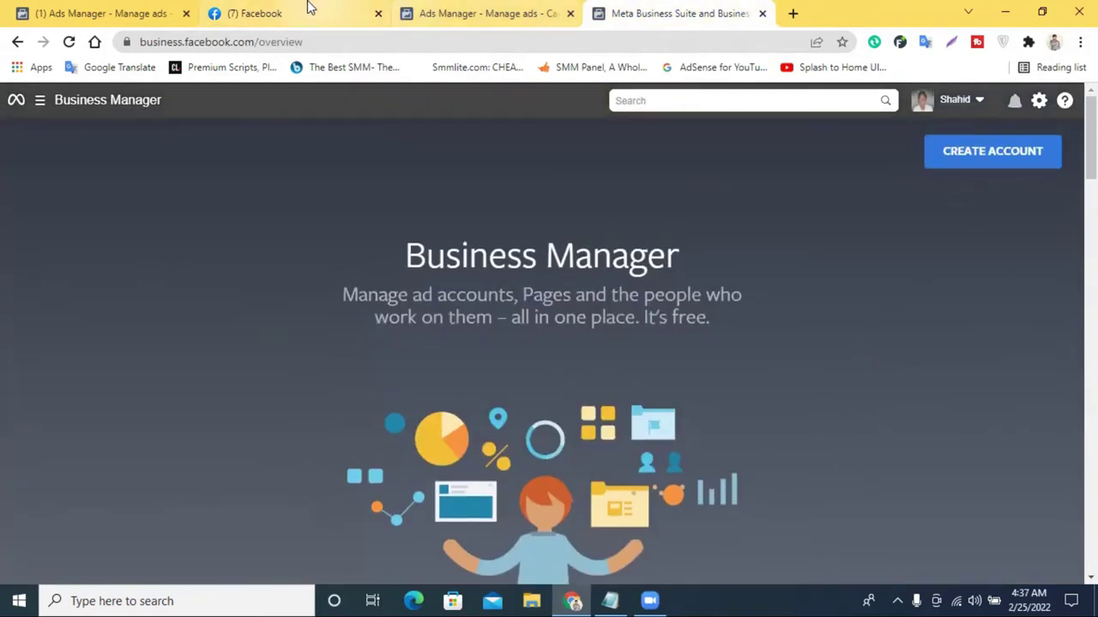
- Open Ads Manager from the Facebook home page and return to the Business Manager overview heading
click(331, 19)
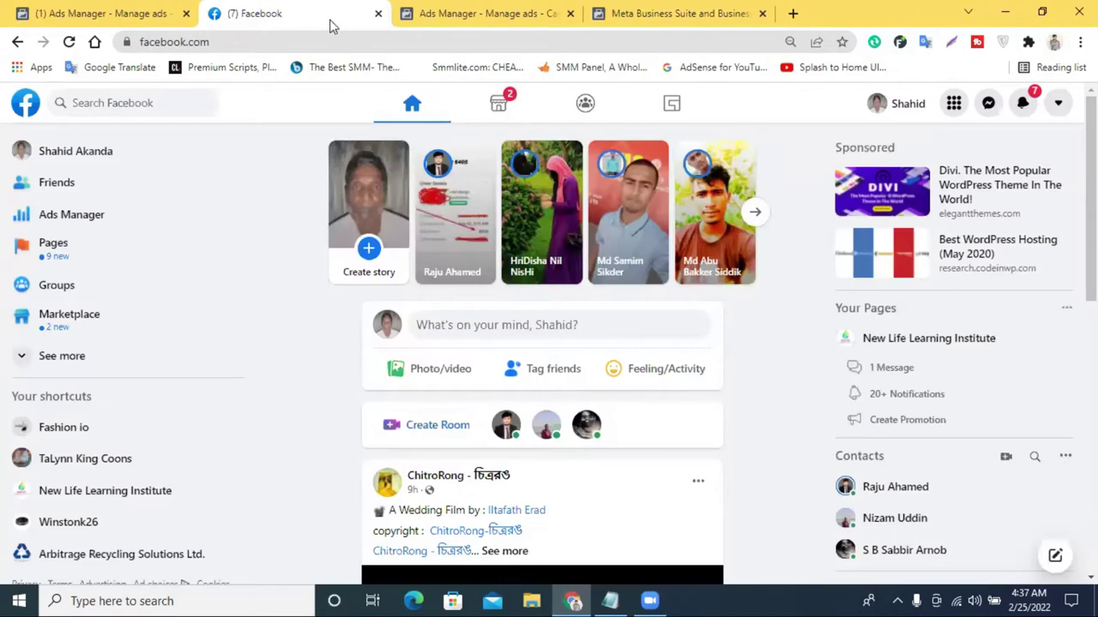
click(83, 225)
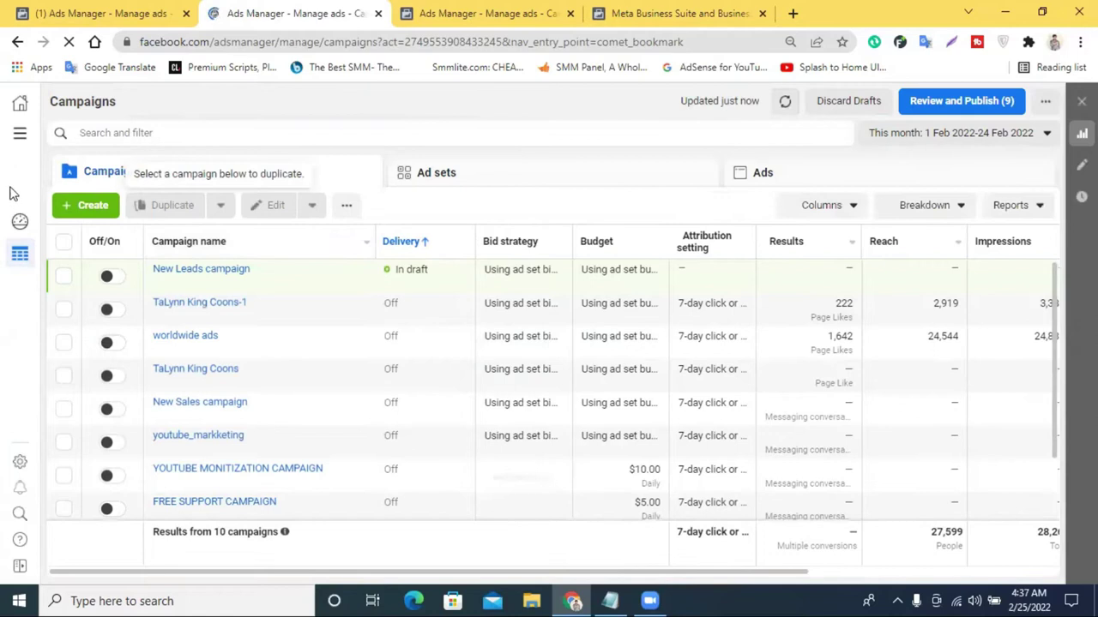
click(699, 14)
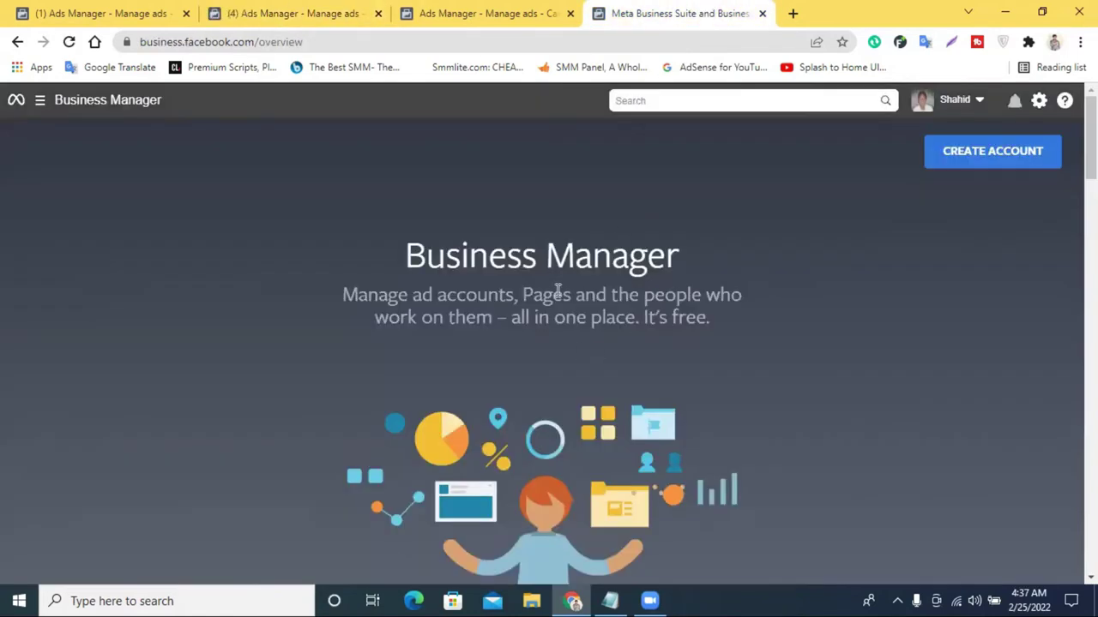
drag(421, 253, 699, 261)
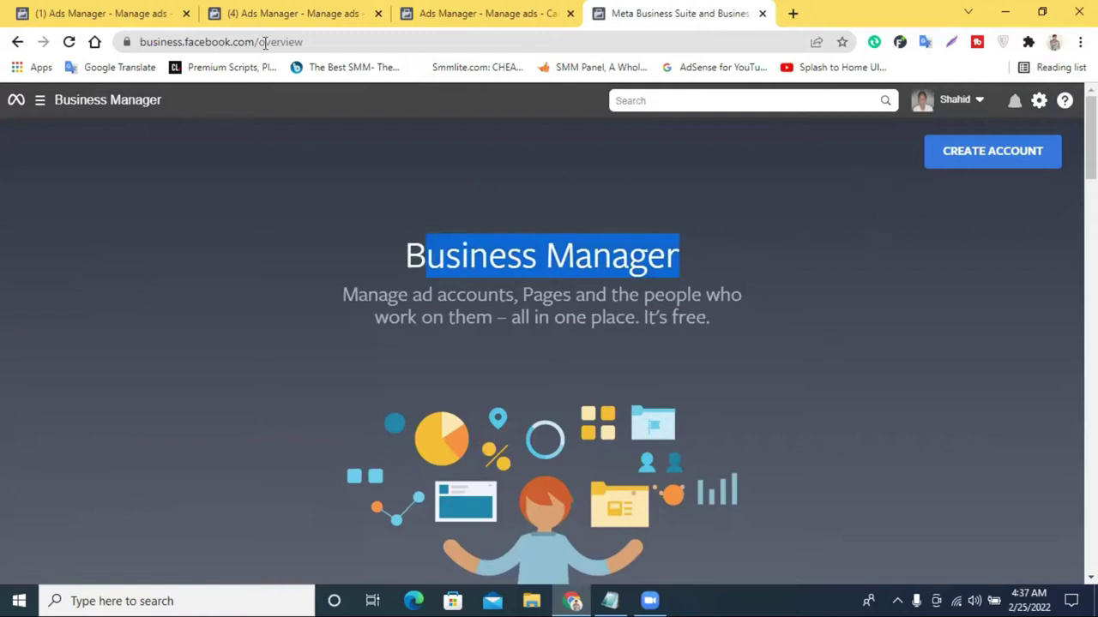
- View the business and personal accounts selectable in the newly opened Ads Manager
click(277, 13)
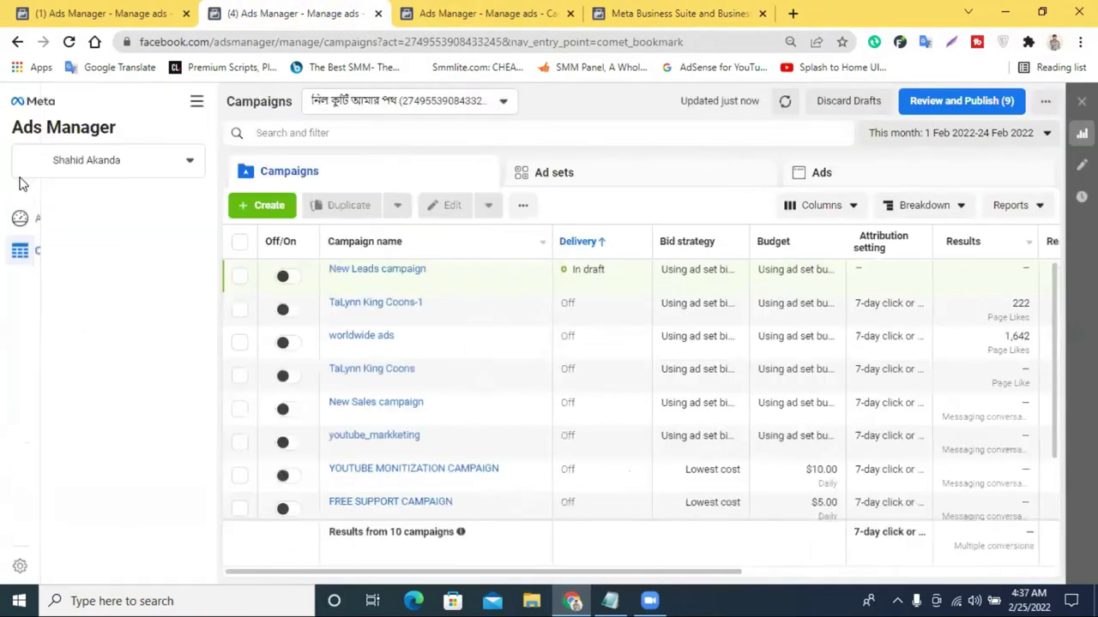
click(23, 176)
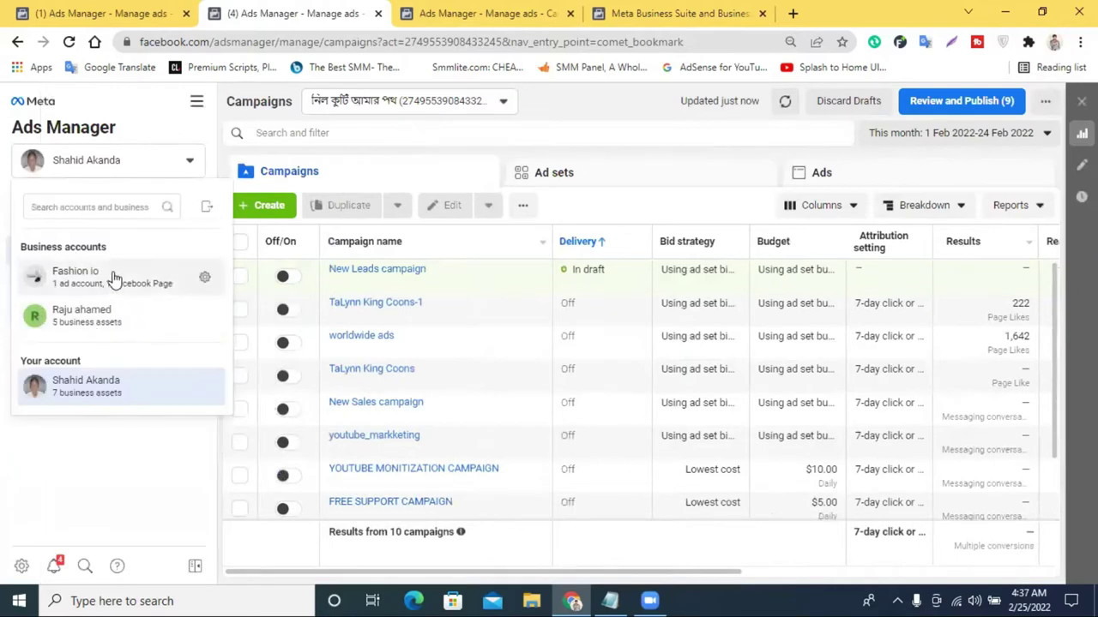
click(679, 13)
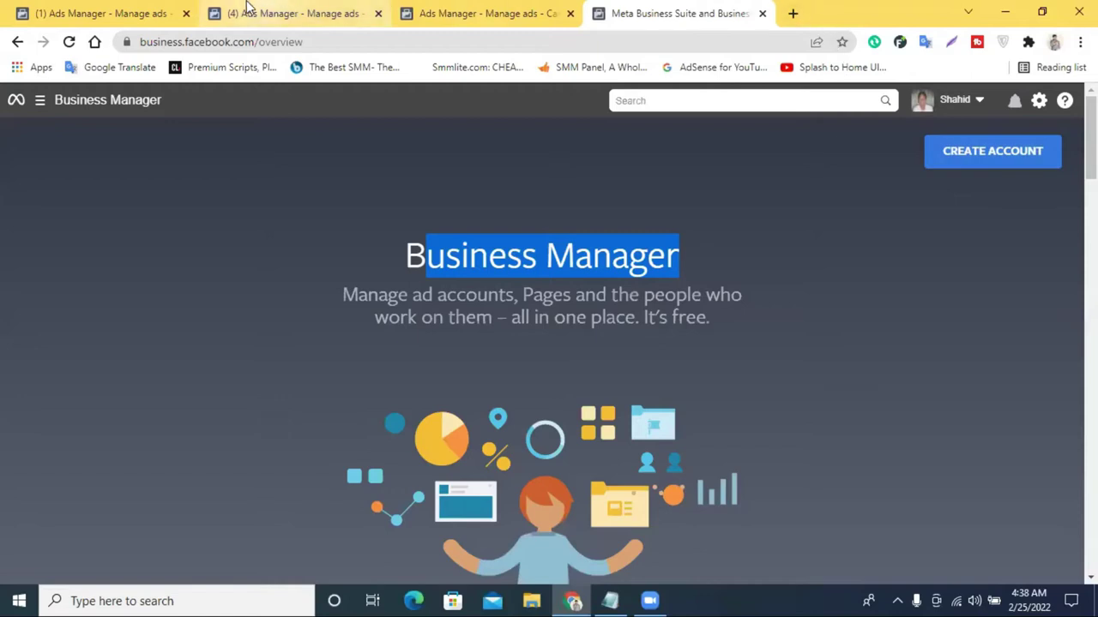
click(791, 13)
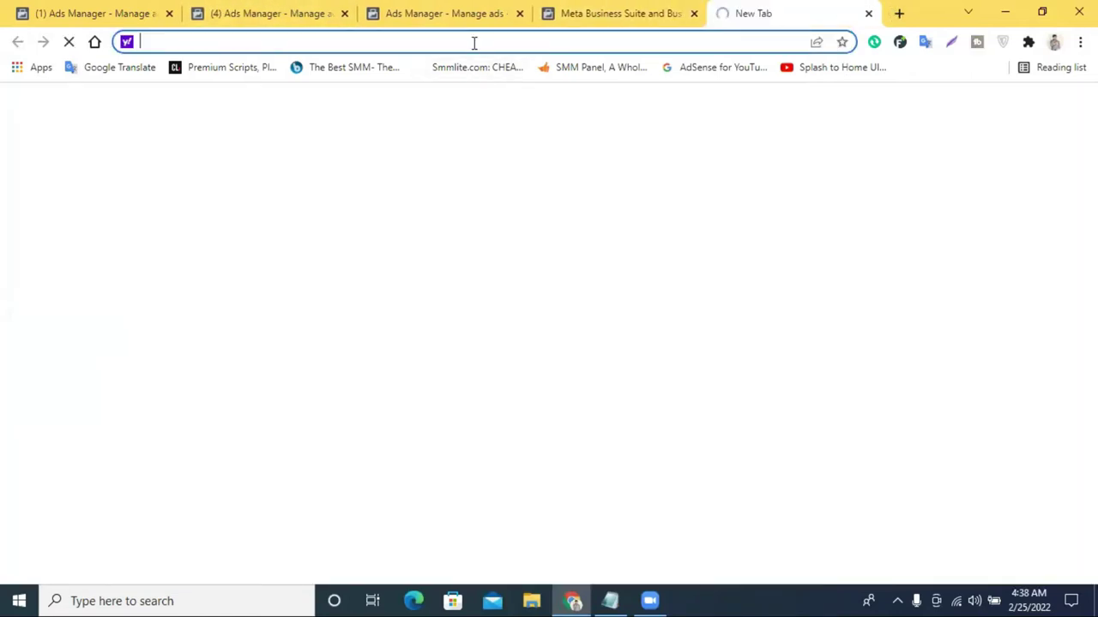
click(591, 11)
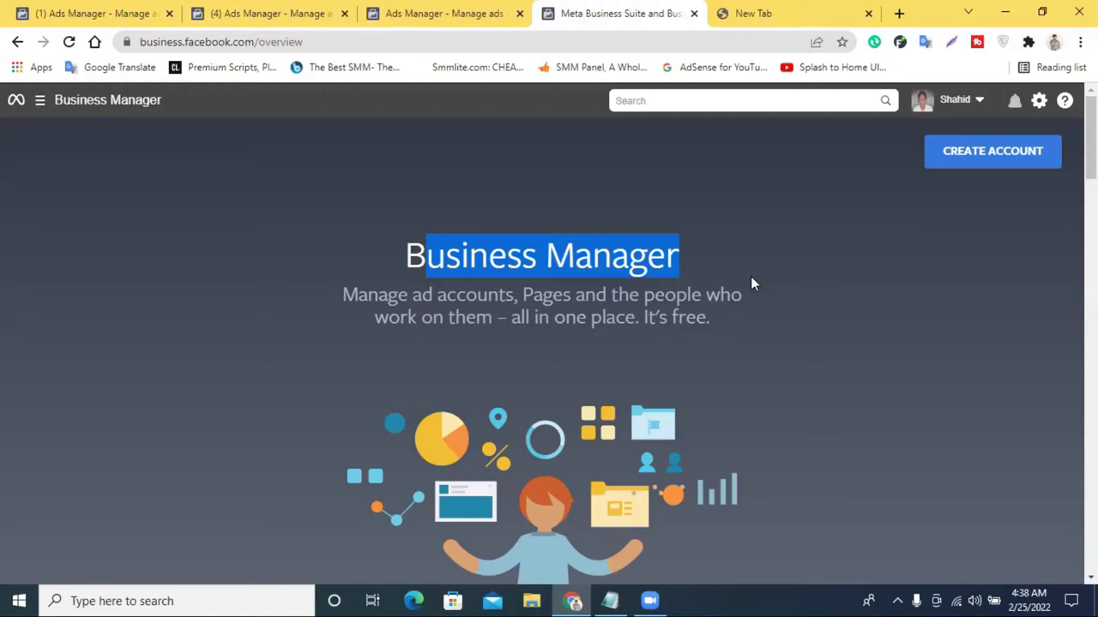
click(976, 172)
click(410, 221)
drag(412, 257, 710, 275)
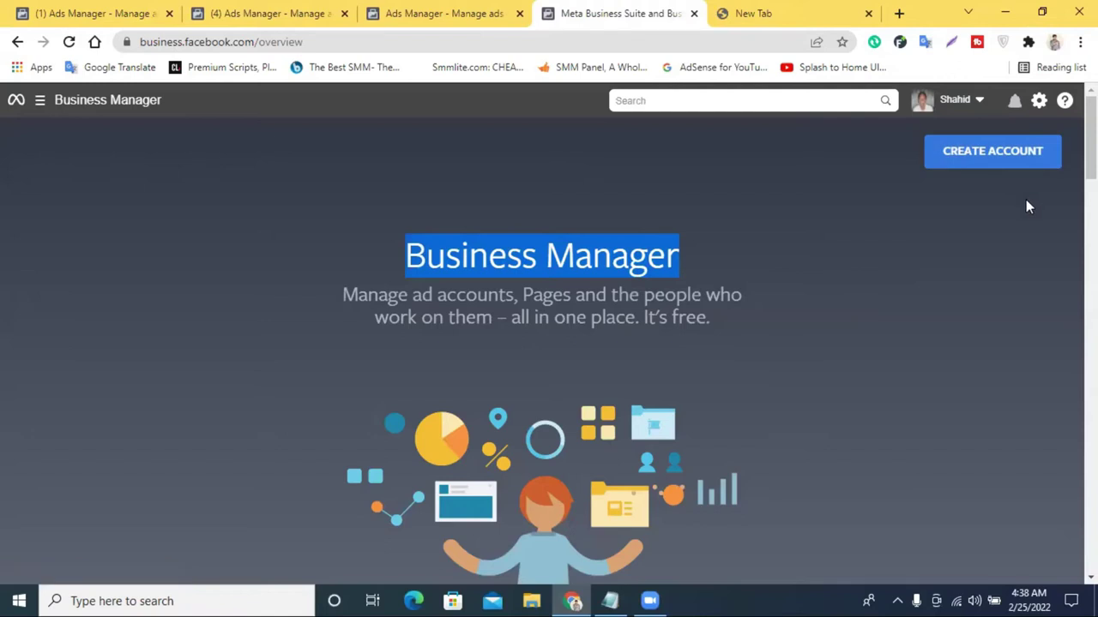
- Examine the account list already open in the other Ads Manager tab and close the list
click(453, 11)
key(ctrl+Tab)
click(455, 8)
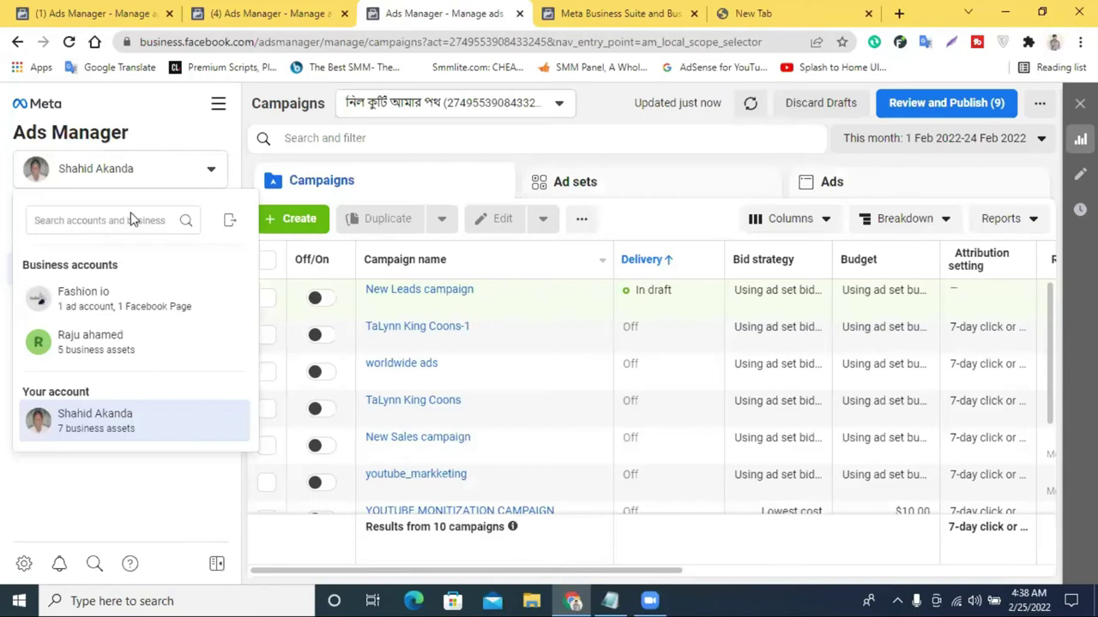
click(221, 502)
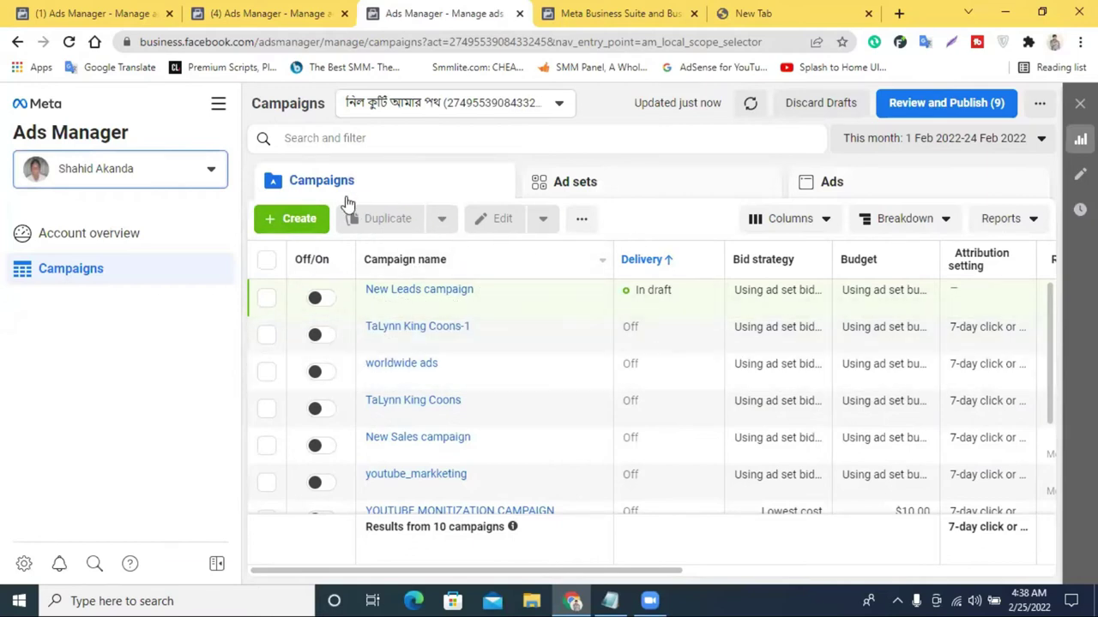
- Open Account Quality from all Ads Manager tools and close the Business Manager overview and empty browser tabs
click(218, 108)
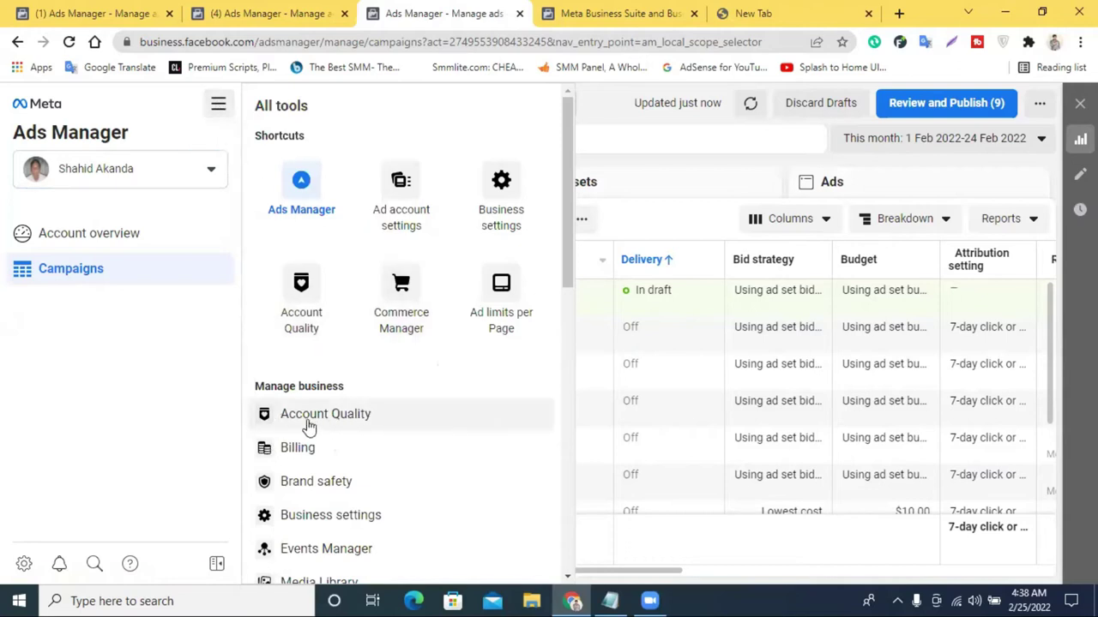
click(381, 433)
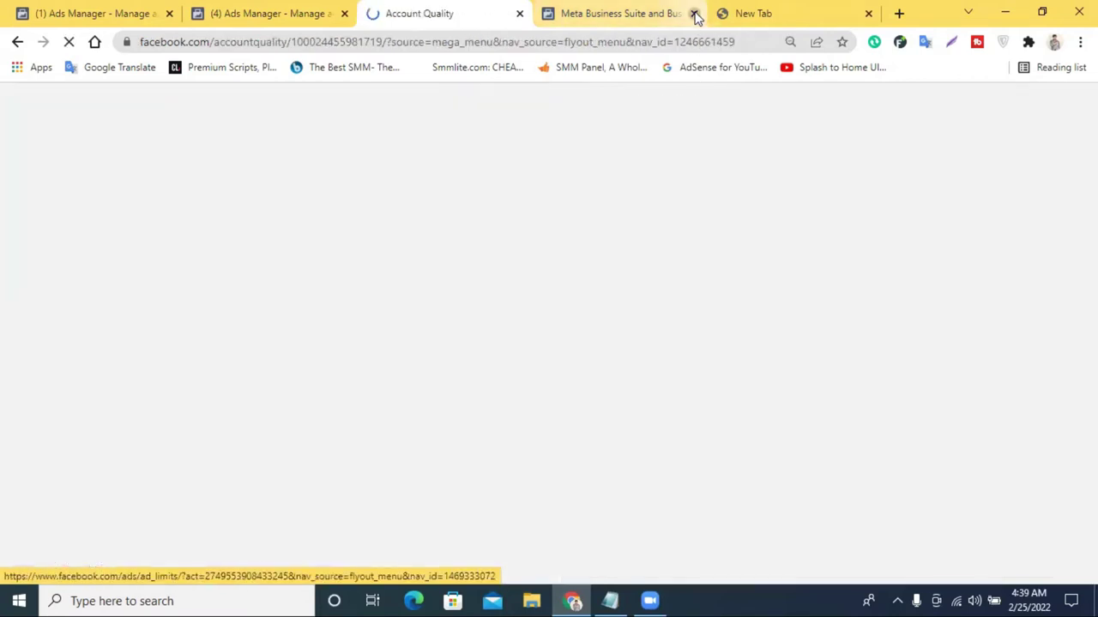
click(695, 13)
click(695, 14)
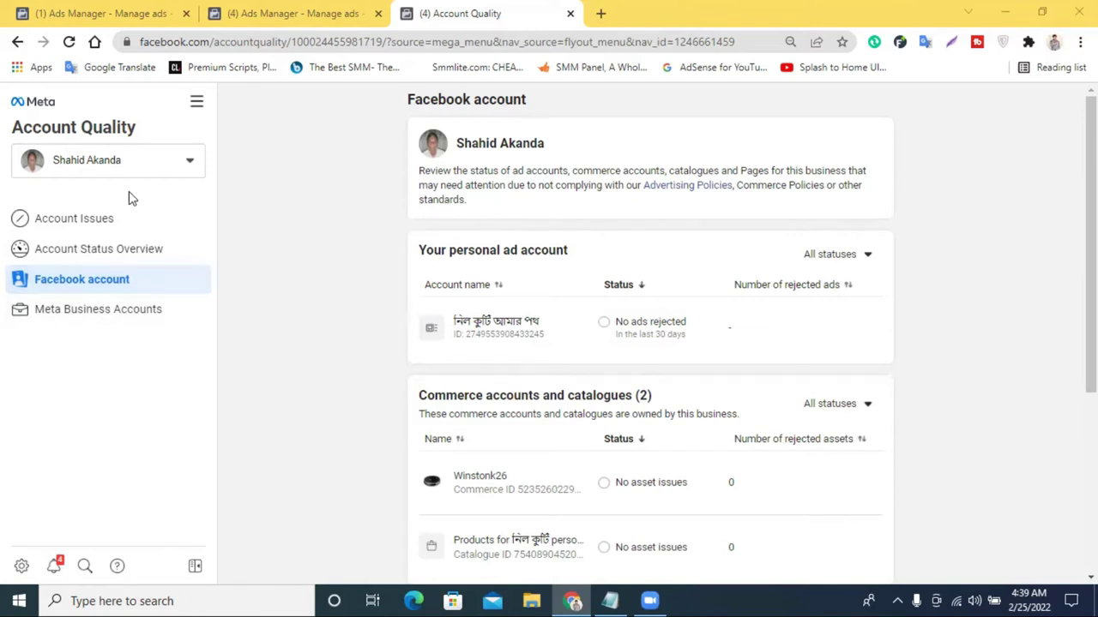
- Review the Account Issues page and the Account Status Overview in Account Quality
click(86, 223)
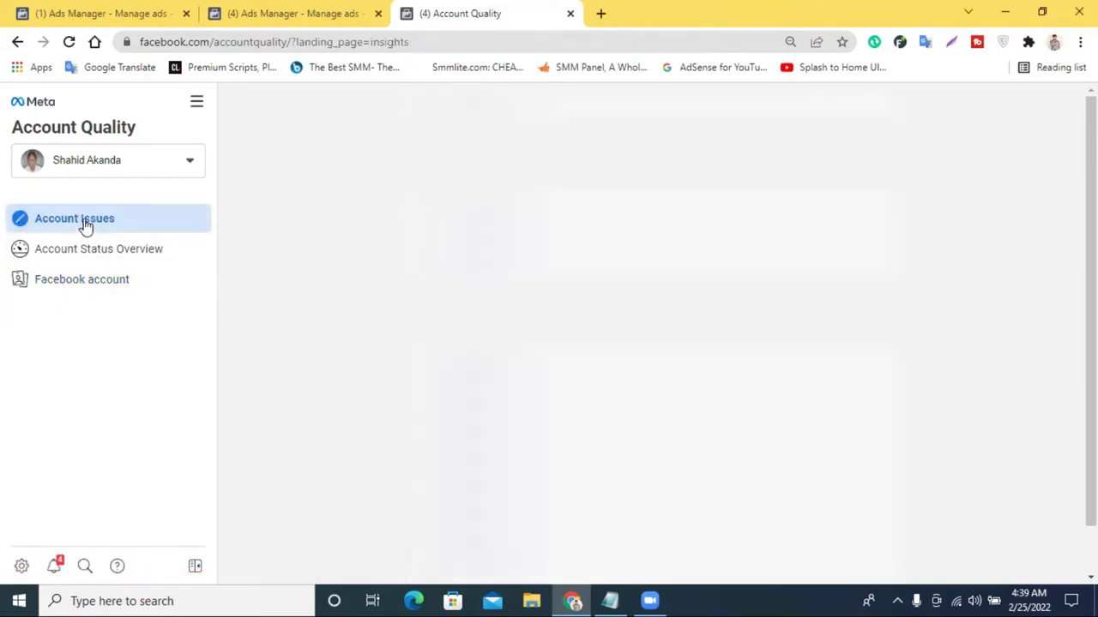
scroll(600, 355, down, 1)
scroll(463, 372, up, 1)
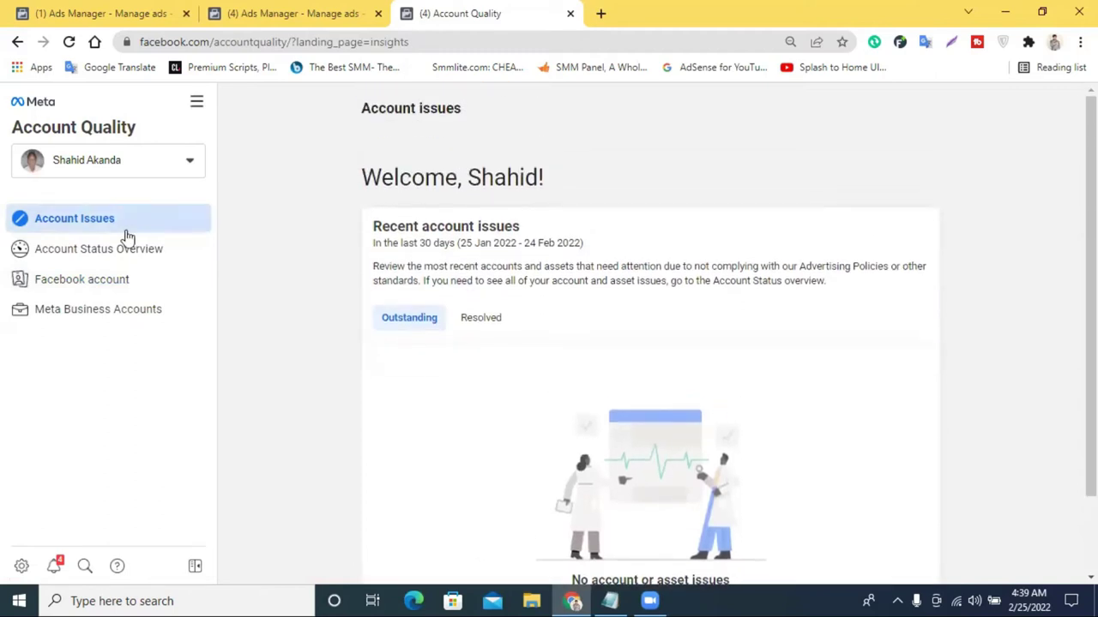
click(86, 254)
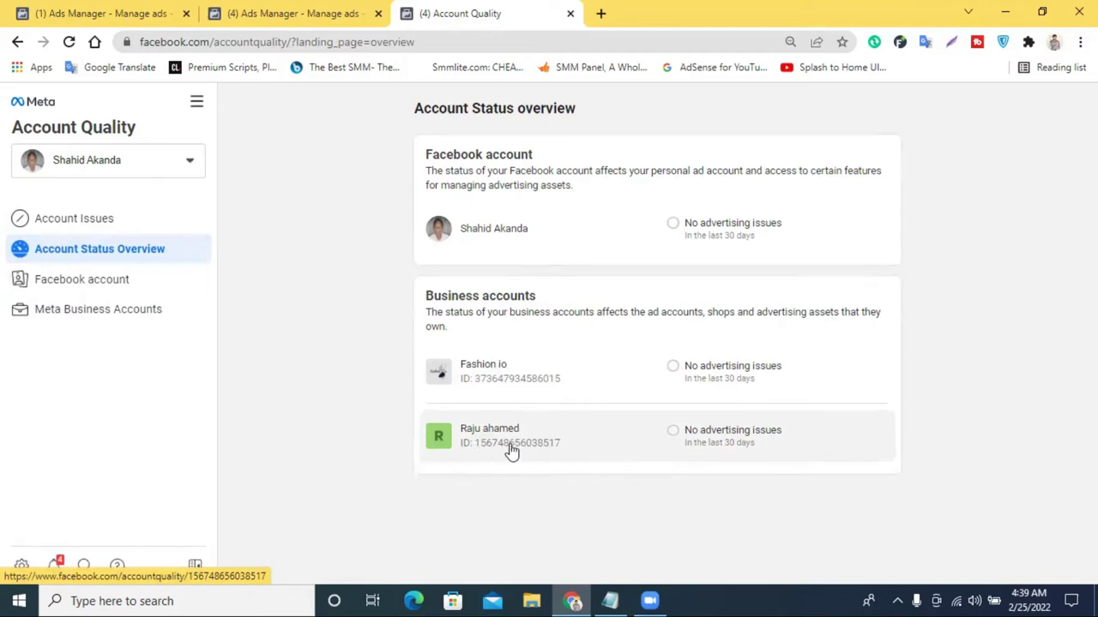
- Check the ad accounts selectable for the campaigns in Ads Manager and return to Account Quality
click(326, 13)
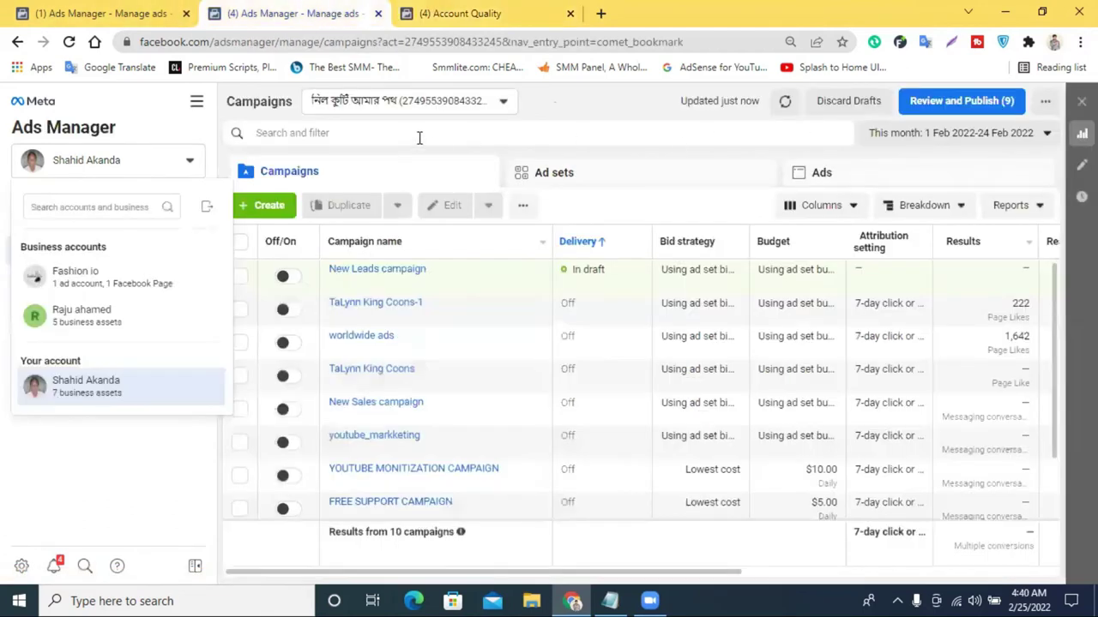
click(420, 104)
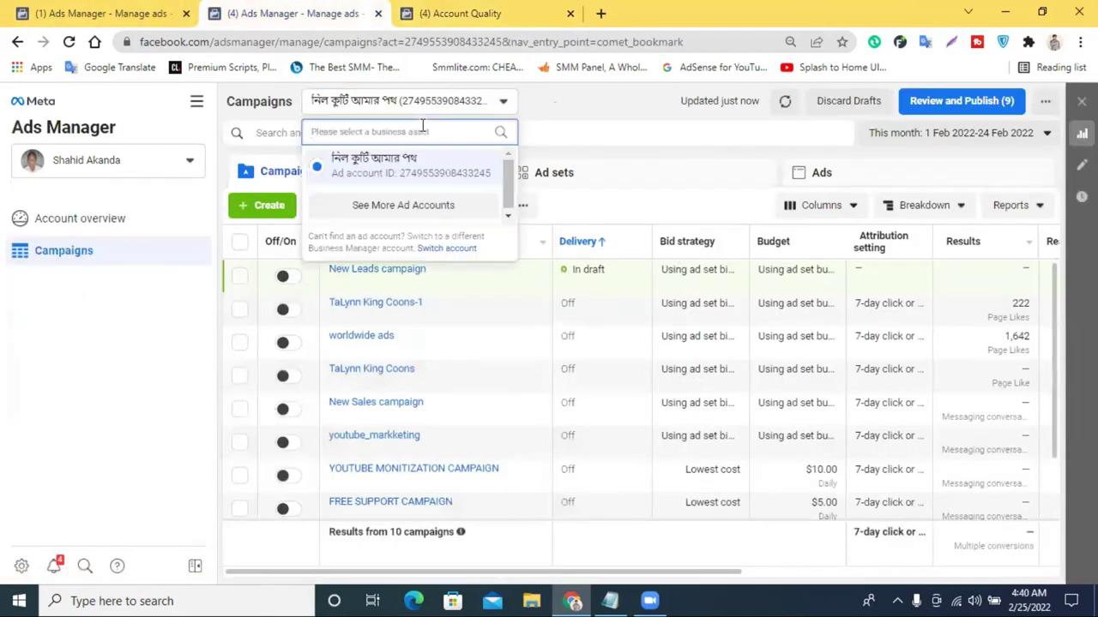
click(614, 149)
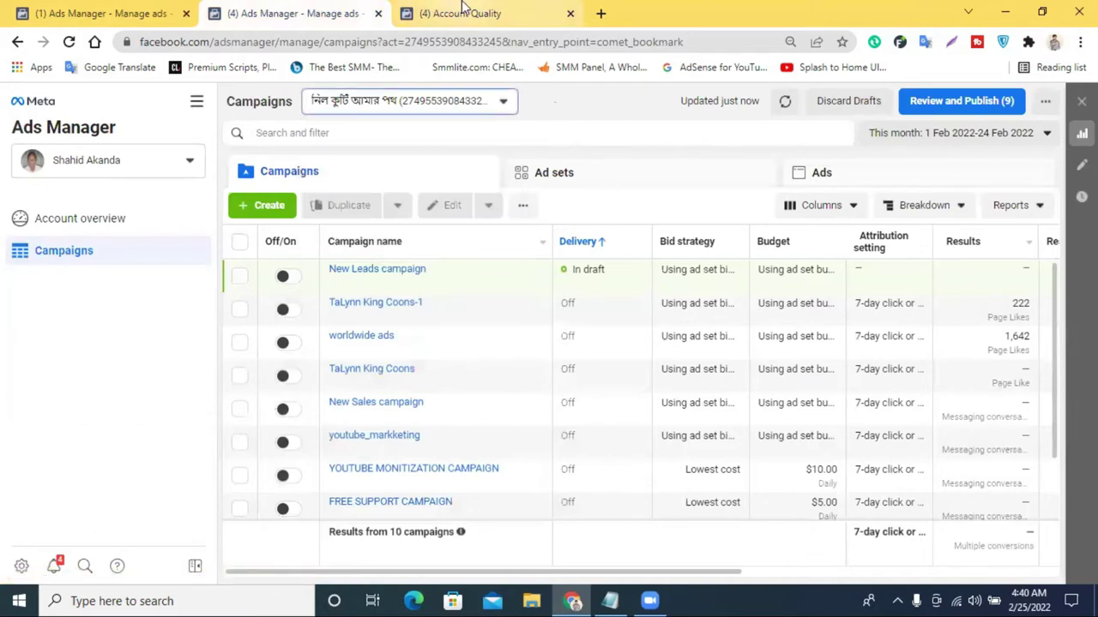
click(461, 7)
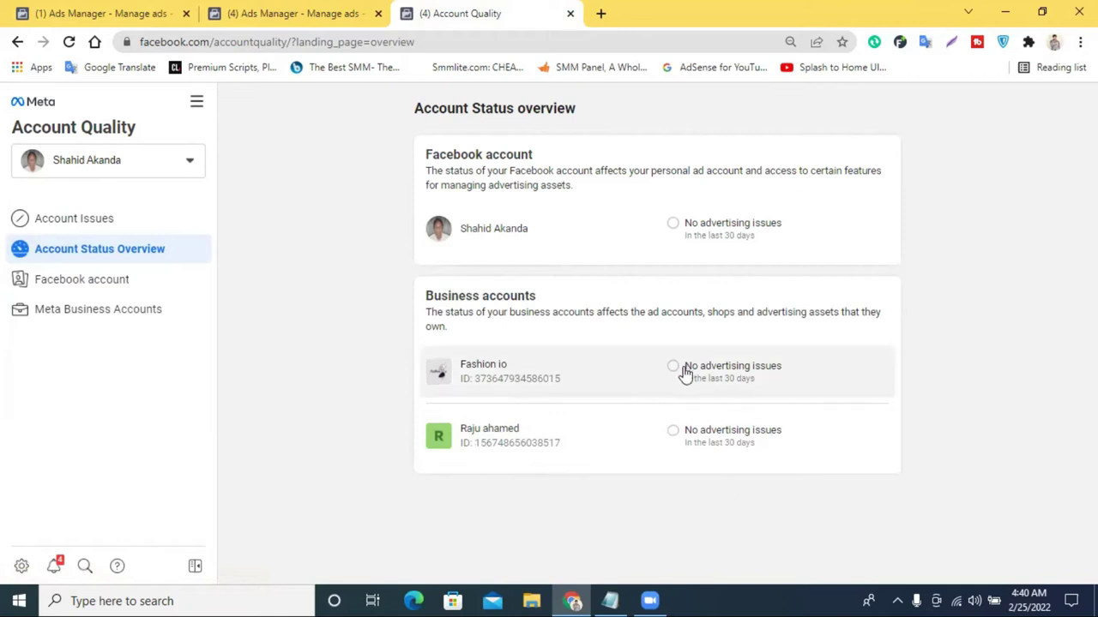
- View the Facebook account status, followed by the Meta Business Accounts status
click(74, 279)
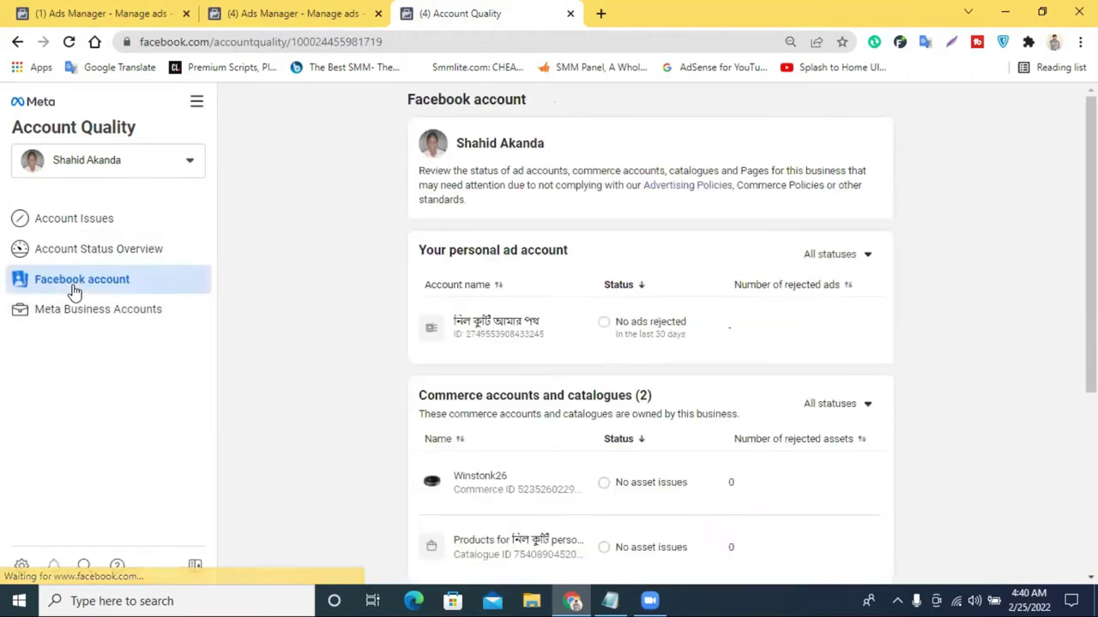
click(74, 314)
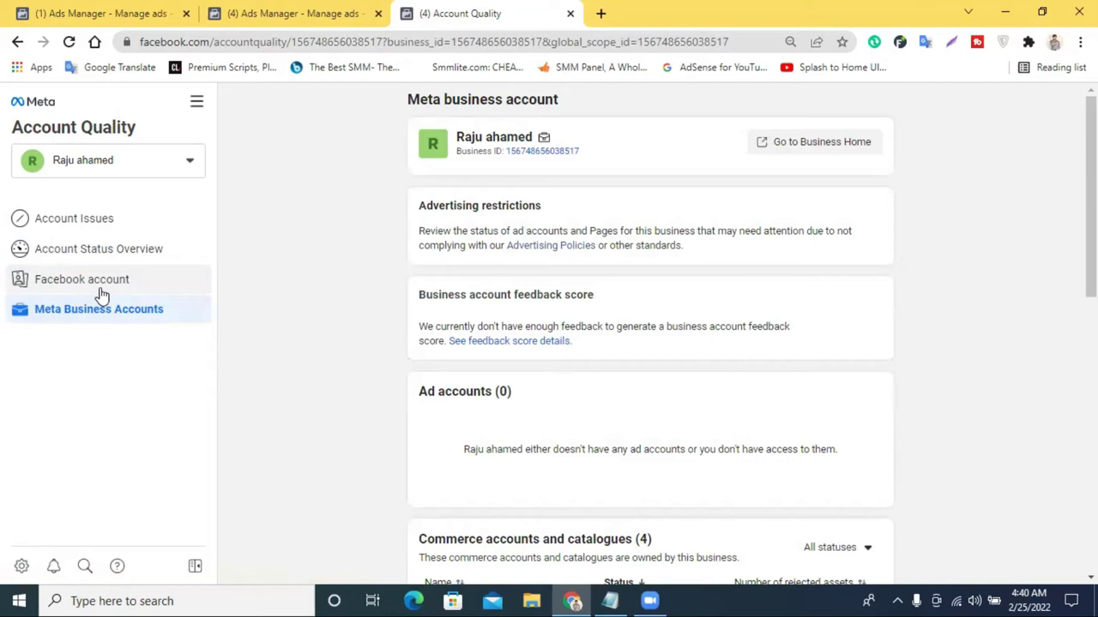
- Return to the Facebook account status and examine its personal ad account, commerce accounts, catalogues and Pages
click(101, 294)
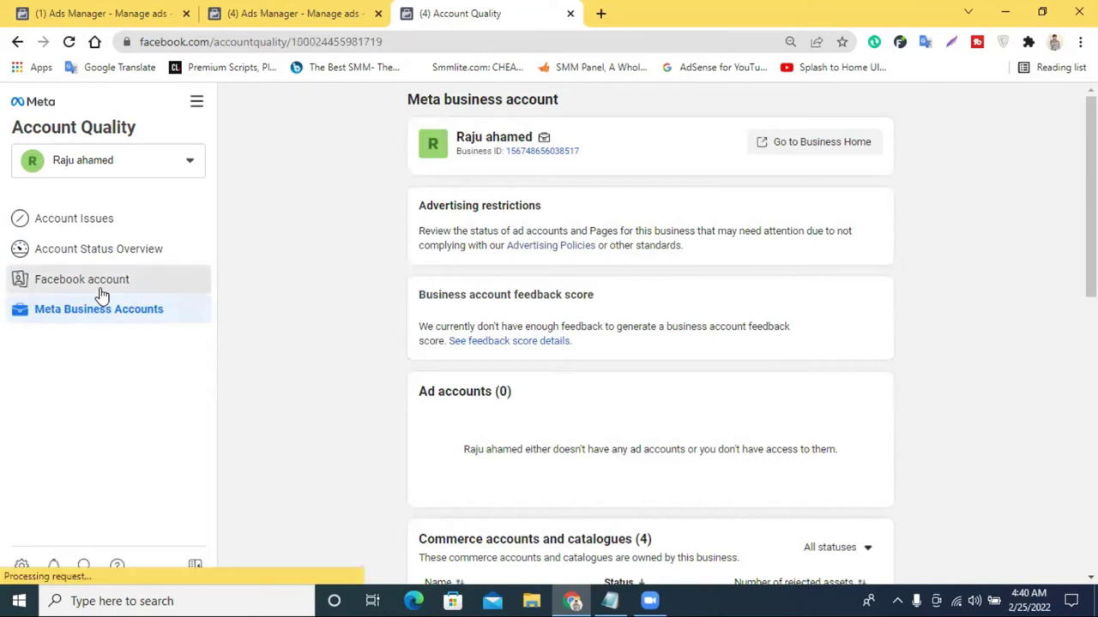
scroll(557, 382, down, 3)
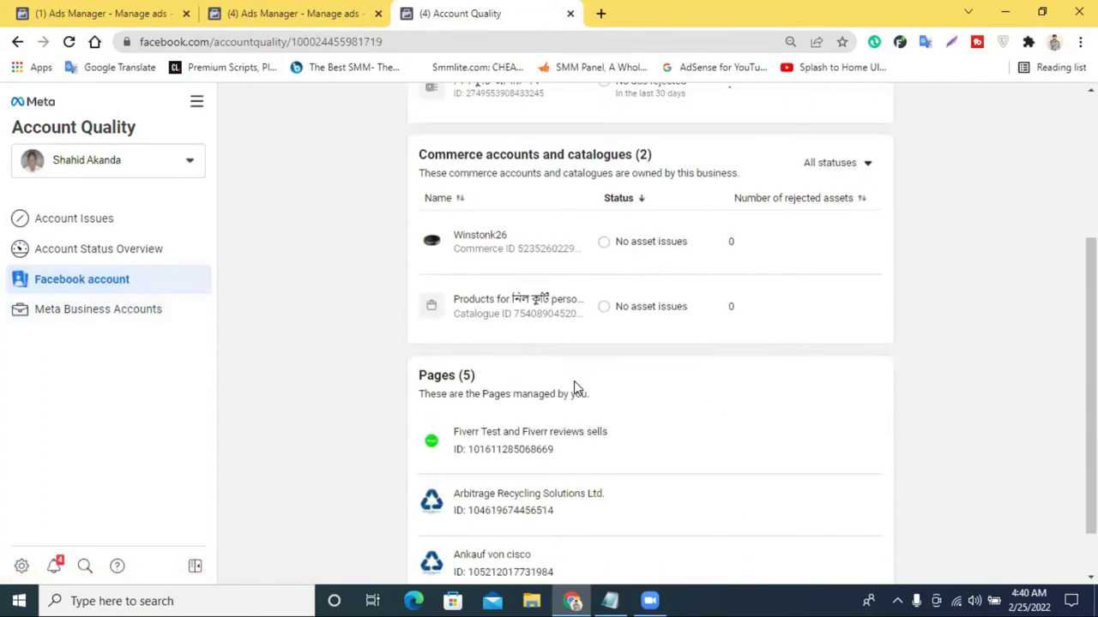
scroll(574, 384, up, 3)
scroll(574, 387, down, 2)
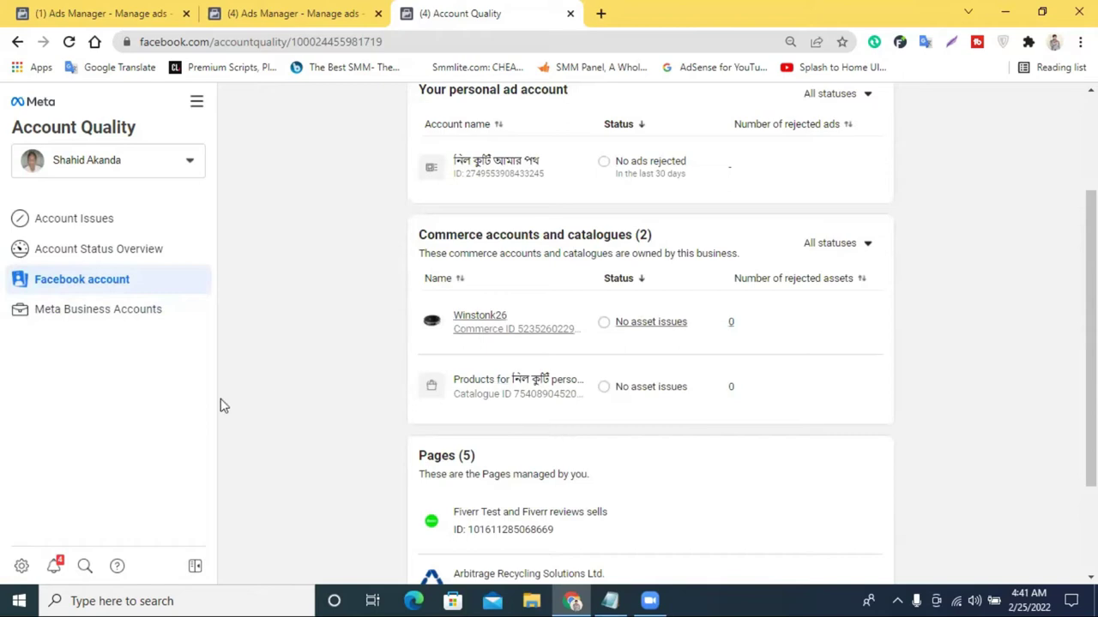
- Switch from the Facebook account status to the Meta Business Accounts status and look through the page
click(67, 319)
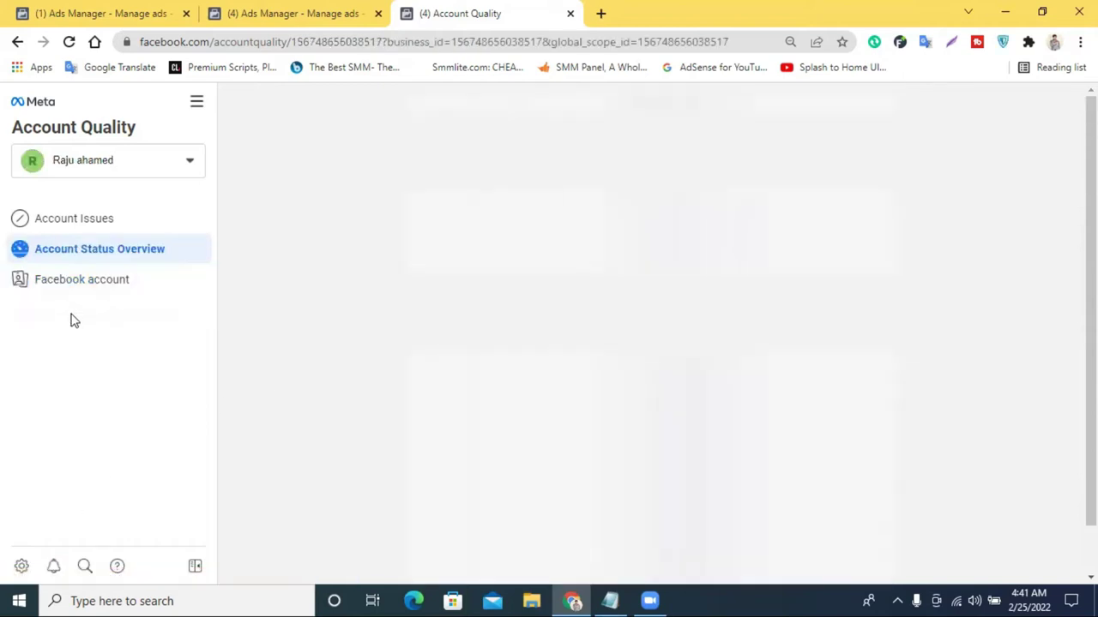
scroll(588, 299, down, 8)
scroll(813, 140, up, 4)
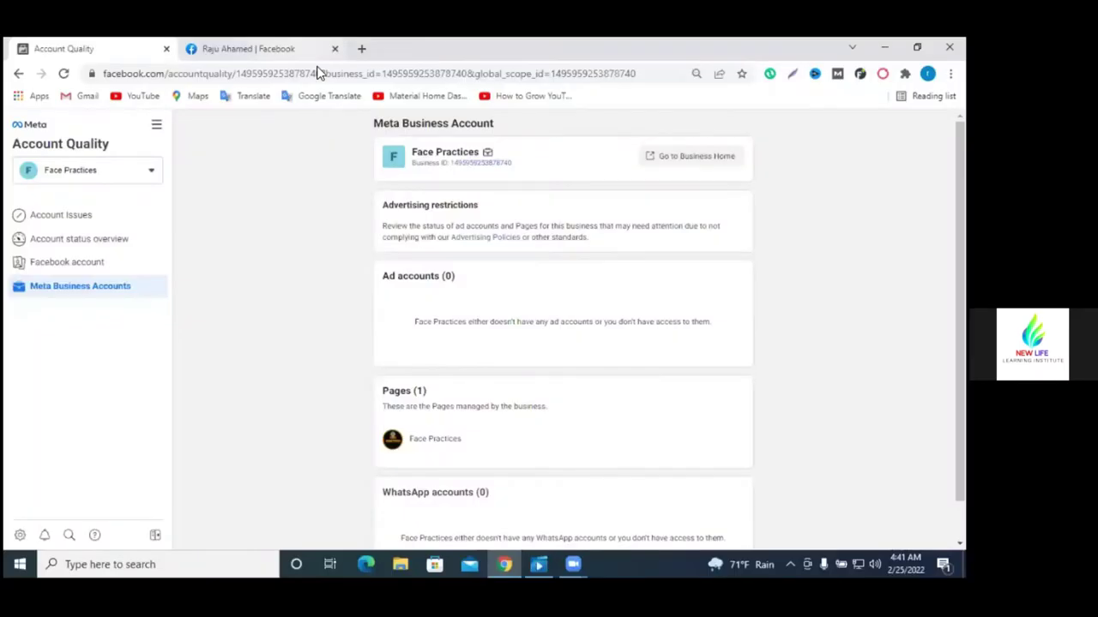
- Review the Face Practices business account's advertising restrictions, ad accounts, Pages and WhatsApp accounts
click(249, 49)
click(151, 43)
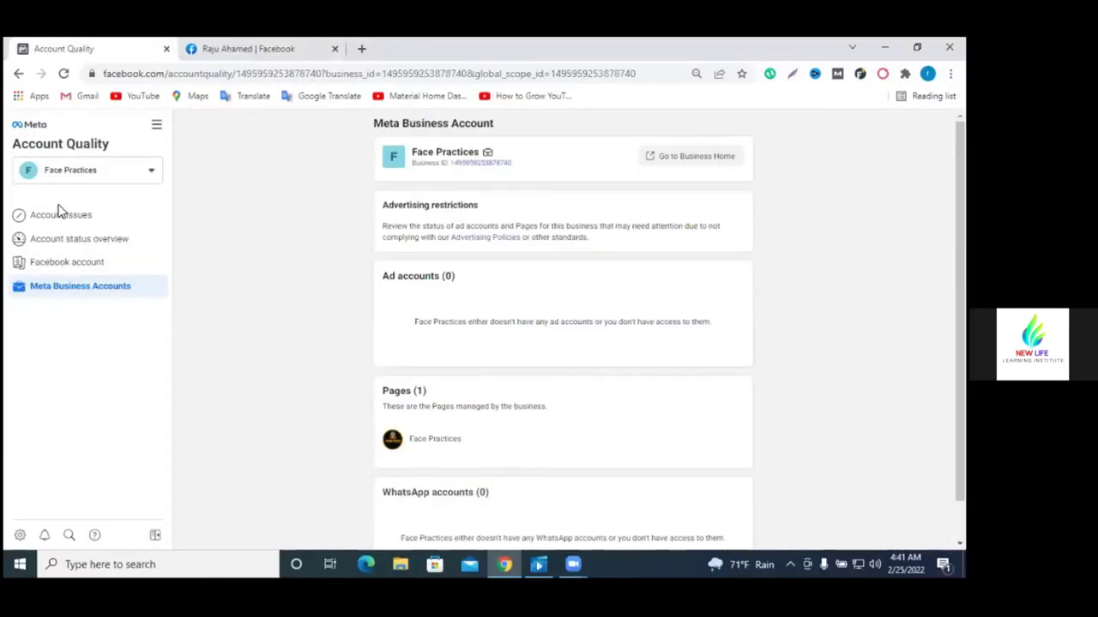
click(18, 74)
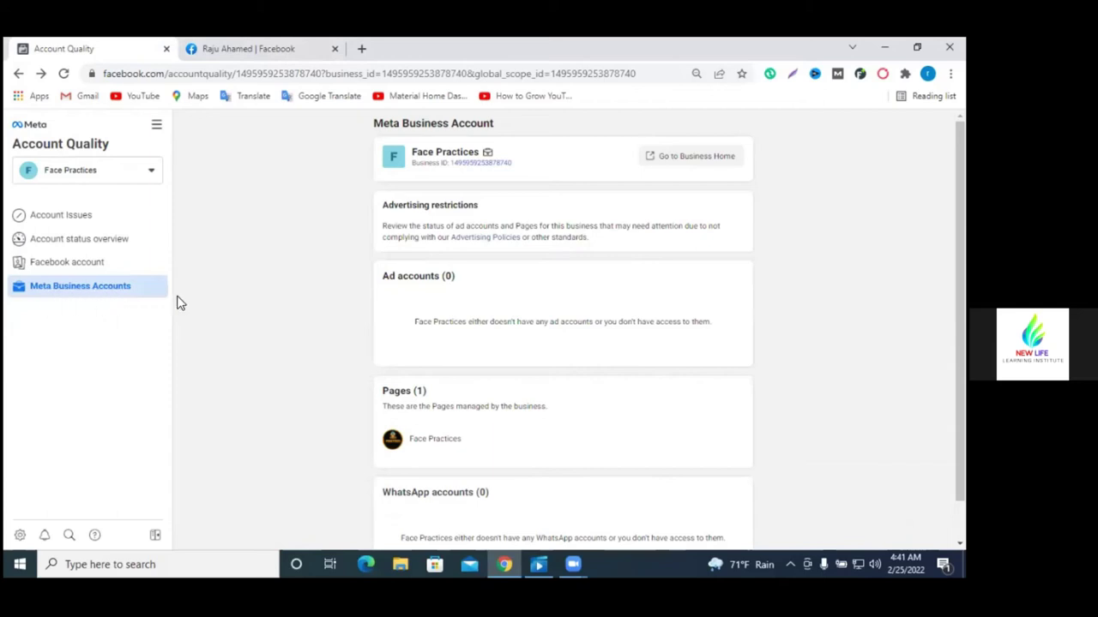
scroll(548, 319, down, 1)
scroll(547, 326, up, 1)
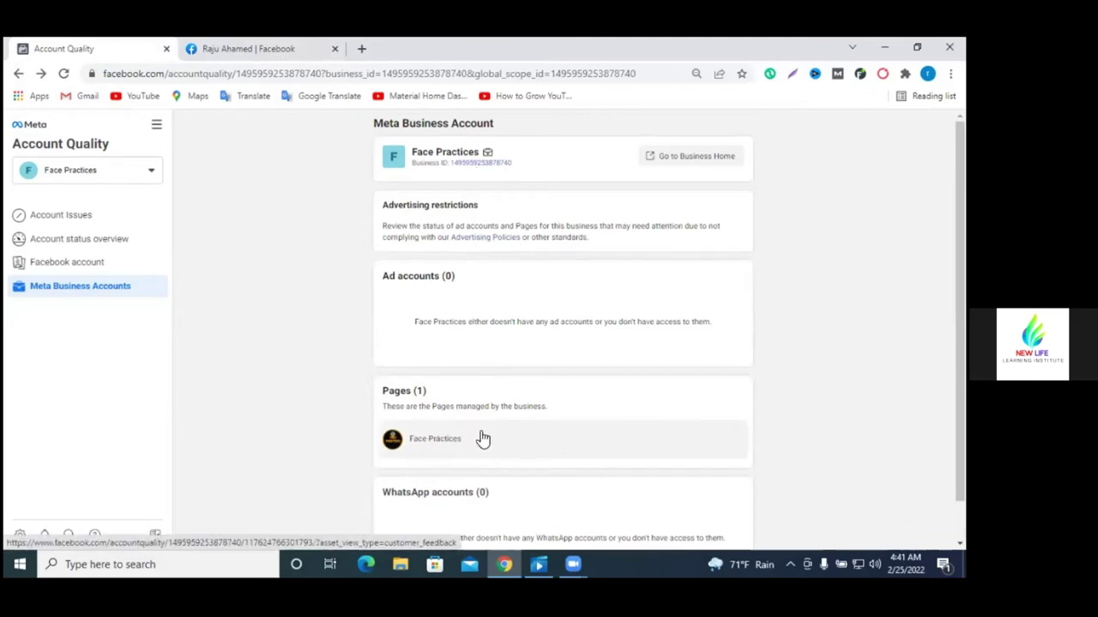
- View the Facebook account status and examine its restrictions, disabled assets, personal ad accounts and commerce accounts
click(76, 271)
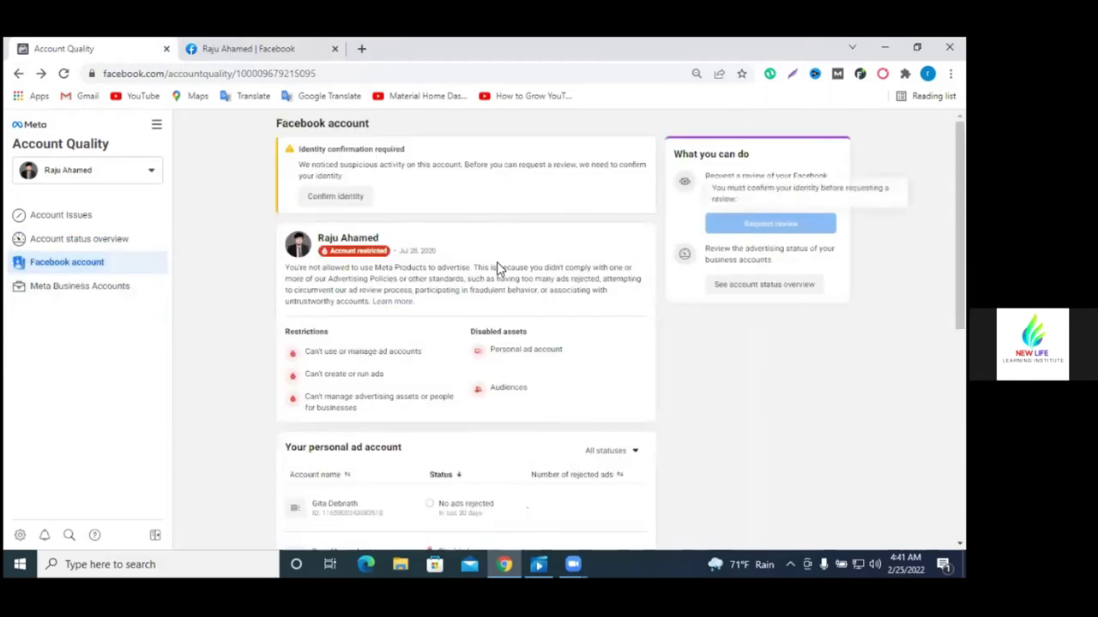
click(360, 251)
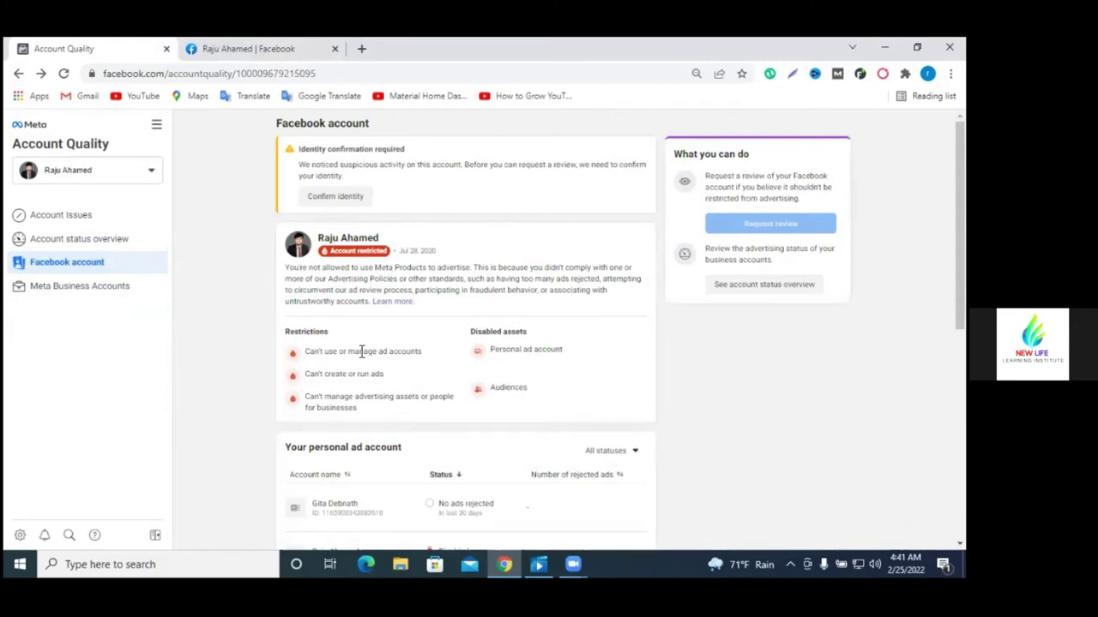
scroll(503, 350, down, 1)
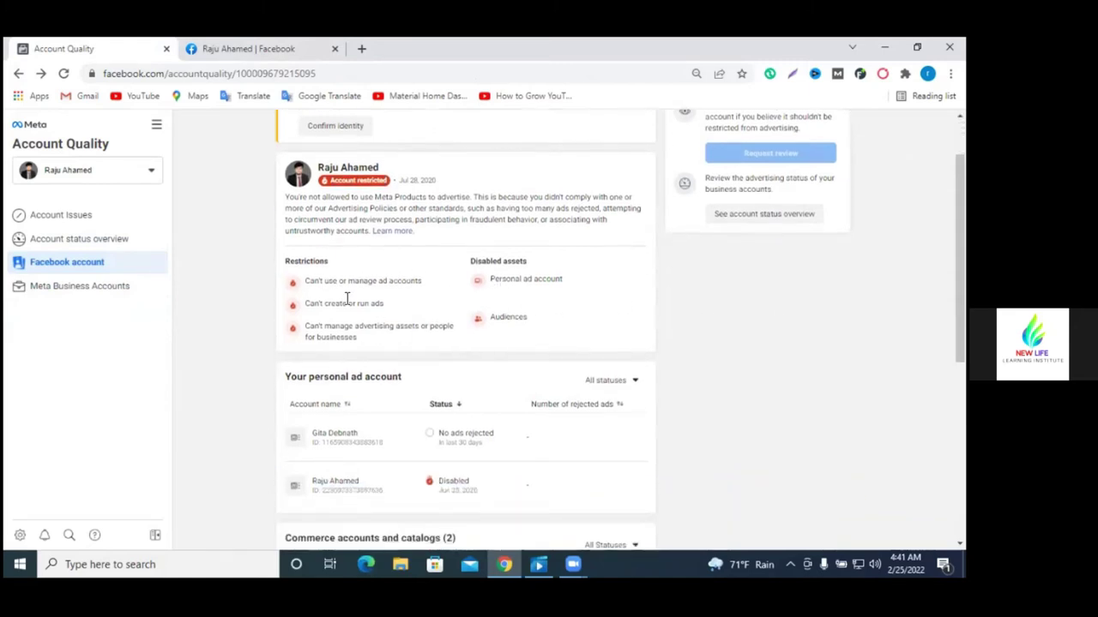
drag(293, 261, 365, 302)
click(582, 340)
scroll(423, 367, down, 2)
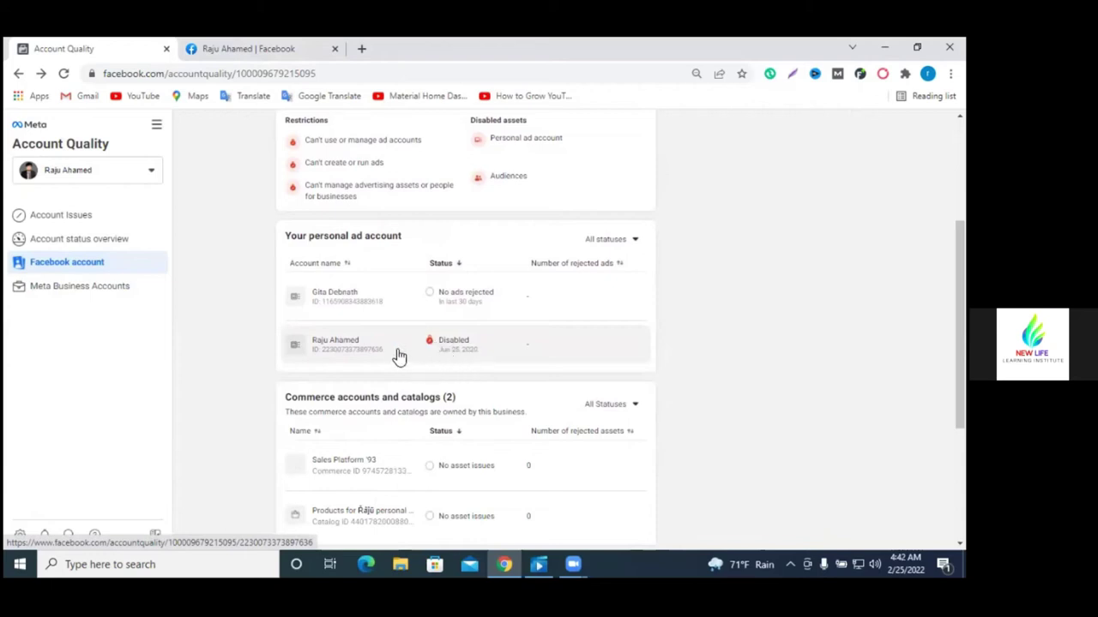
scroll(412, 355, up, 3)
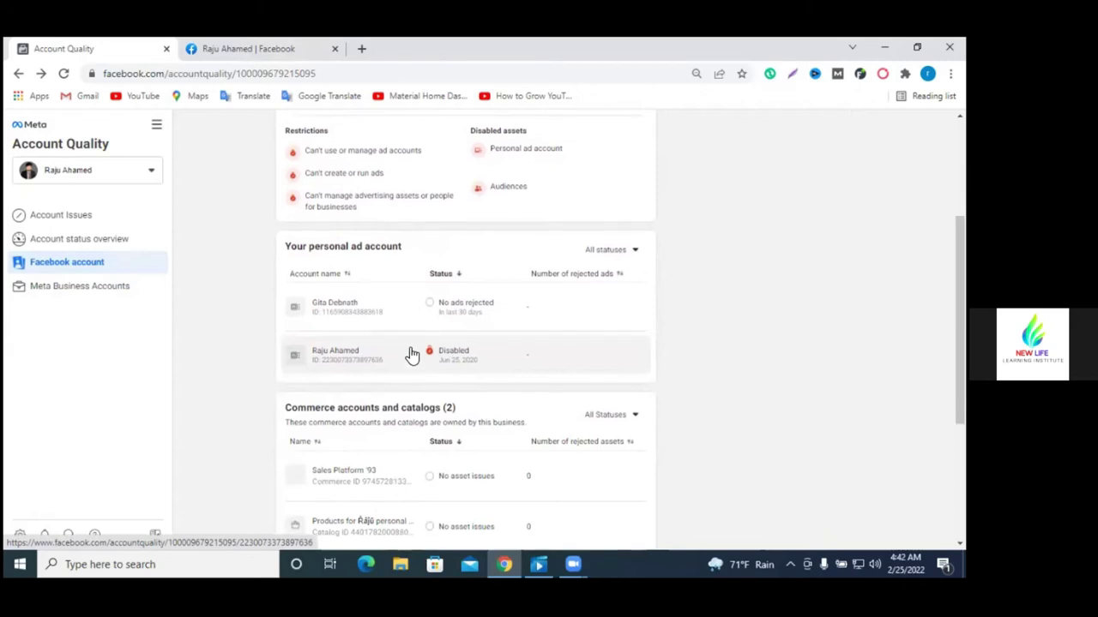